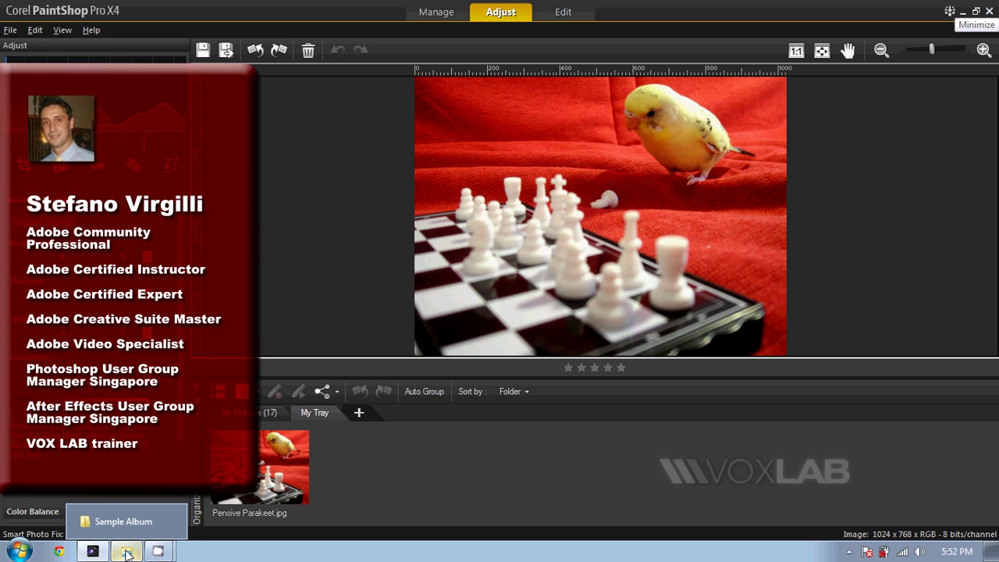
Step: Drag Costa Rican Frog.jpg from the Sample Album folder into PaintShop's My Tray beside the parakeet
{"action": "left_click", "coordinate": [128, 552]}
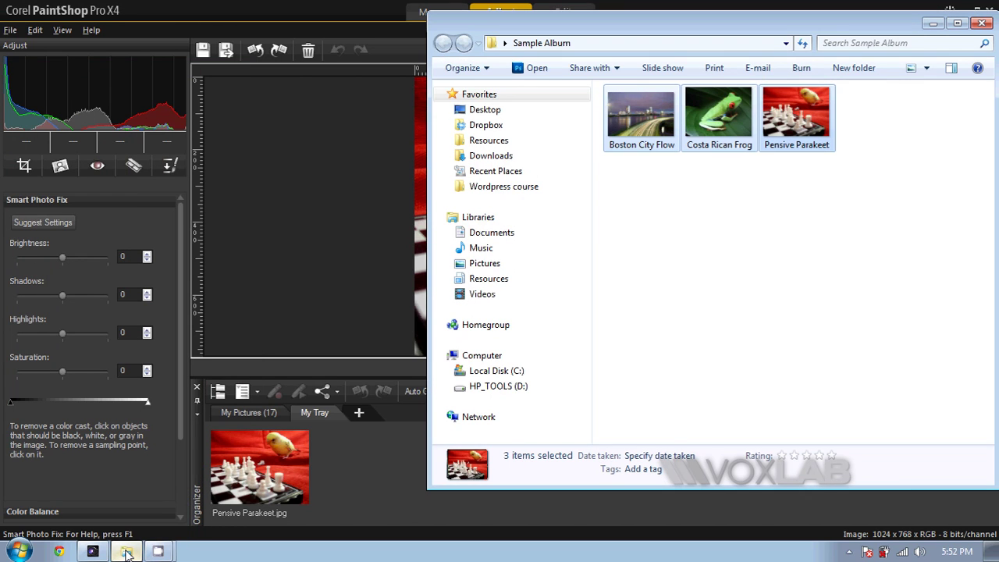
{"action": "left_click", "coordinate": [754, 190]}
{"action": "left_click", "coordinate": [722, 117]}
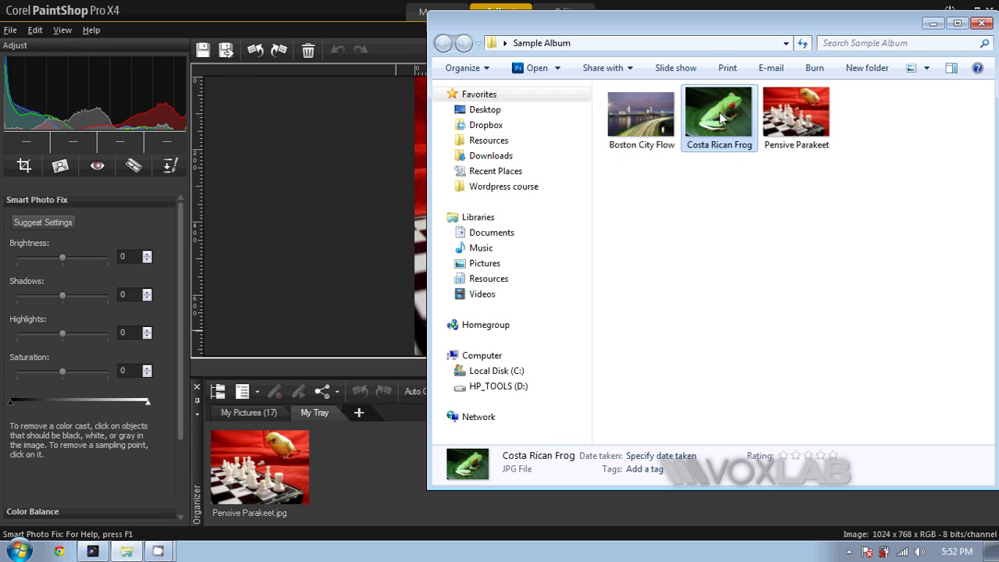
{"action": "mouse_move", "coordinate": [721, 117]}
{"action": "left_mouse_down"}
{"action": "mouse_move", "coordinate": [647, 146]}
{"action": "mouse_move", "coordinate": [390, 494]}
{"action": "mouse_move", "coordinate": [365, 480]}
{"action": "left_mouse_up"}
{"action": "left_click", "coordinate": [336, 289]}
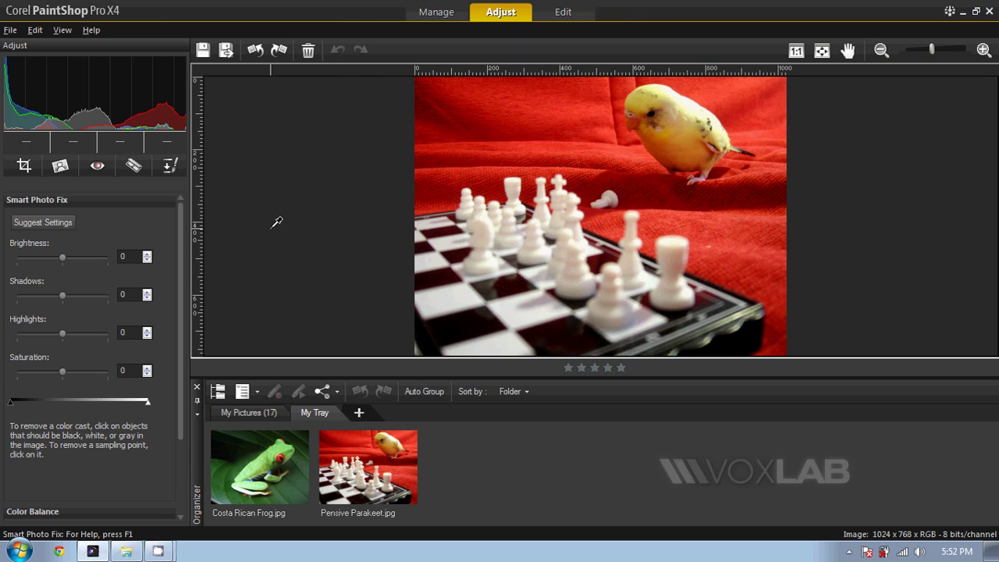
Step: Open the frog photo and apply Smart Photo Fix suggestions: Brightness 18, Shadows 10, Highlights -15
{"action": "left_click", "coordinate": [246, 478]}
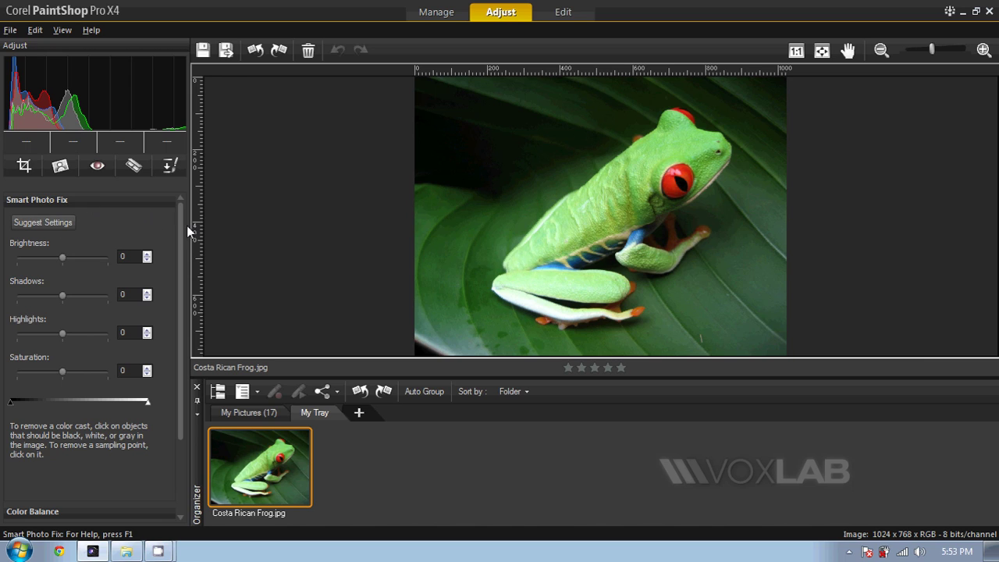
{"action": "left_click", "coordinate": [48, 224]}
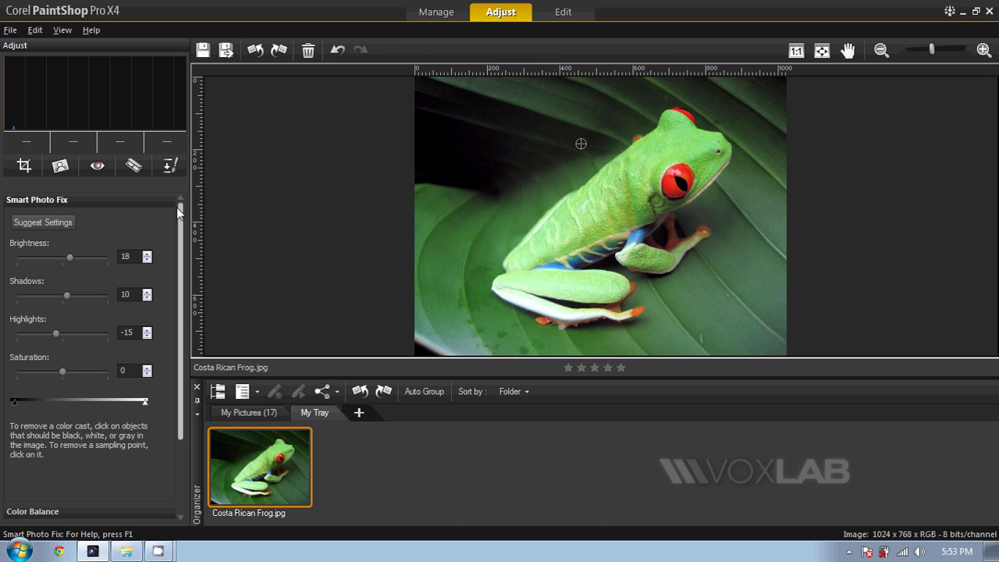
Step: In Color Balance, set Temperature to 3312 and Tint to -6
{"action": "left_click_drag", "start_coordinate": [177, 206], "coordinate": [178, 287]}
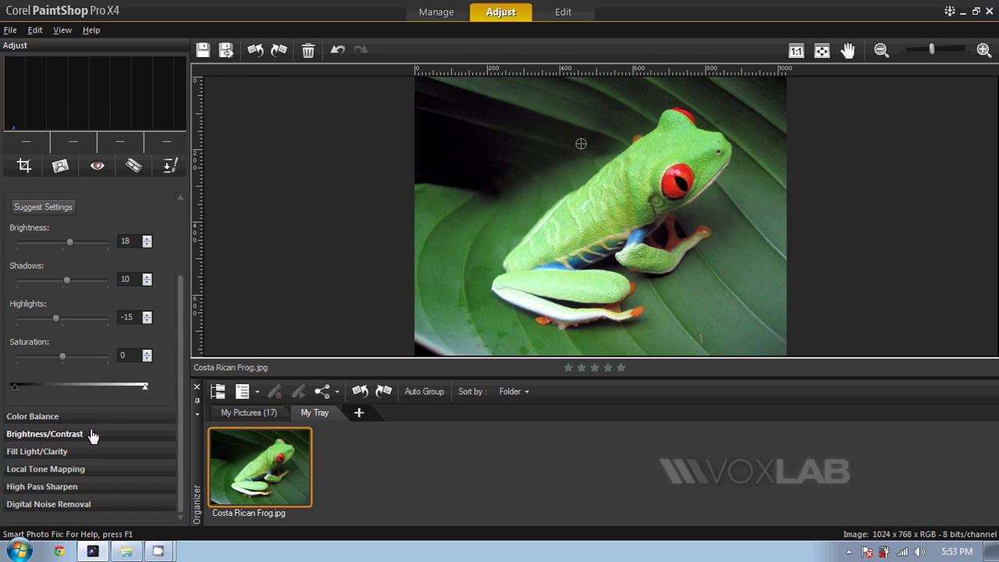
{"action": "left_click", "coordinate": [66, 416]}
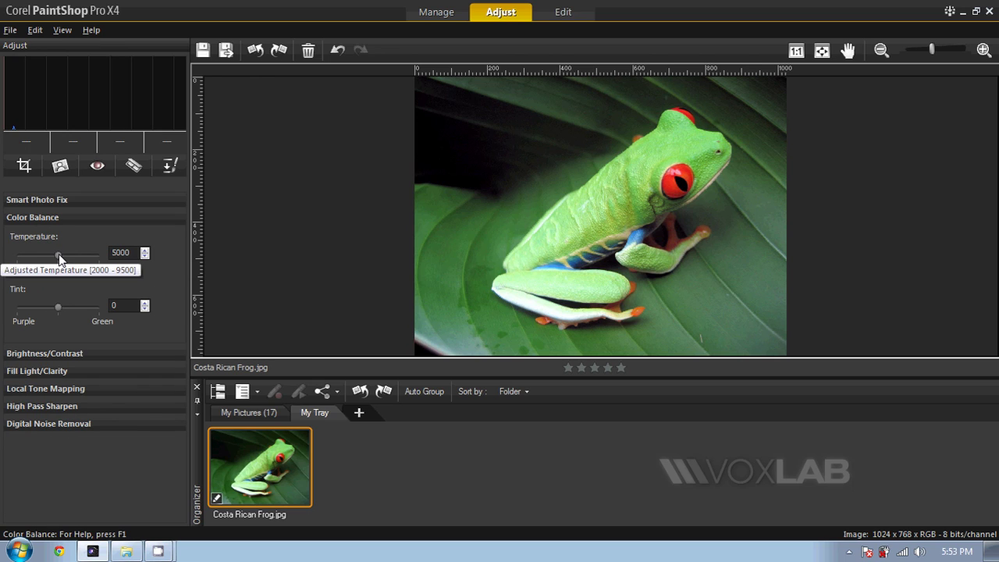
{"action": "left_click_drag", "start_coordinate": [59, 253], "coordinate": [72, 253]}
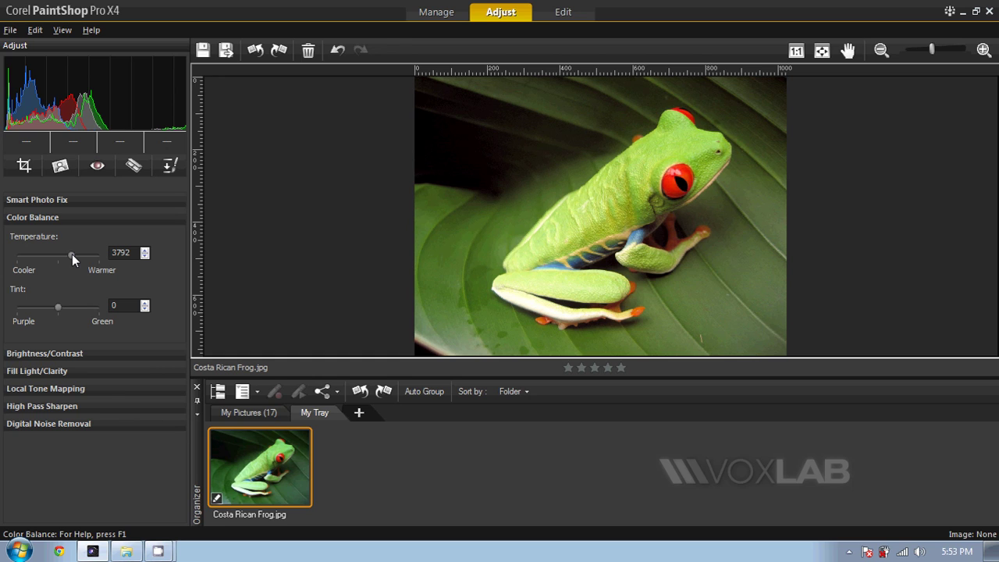
{"action": "mouse_move", "coordinate": [71, 254]}
{"action": "left_mouse_down"}
{"action": "mouse_move", "coordinate": [41, 254]}
{"action": "mouse_move", "coordinate": [77, 254]}
{"action": "left_mouse_up"}
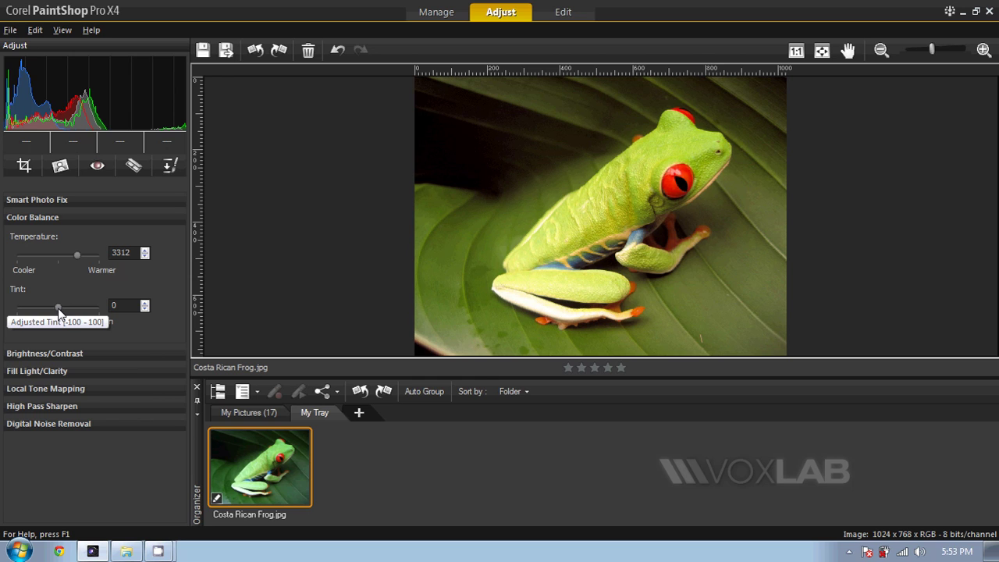
{"action": "mouse_move", "coordinate": [58, 309]}
{"action": "left_mouse_down"}
{"action": "mouse_move", "coordinate": [30, 307]}
{"action": "mouse_move", "coordinate": [73, 309]}
{"action": "mouse_move", "coordinate": [56, 308]}
{"action": "left_mouse_up"}
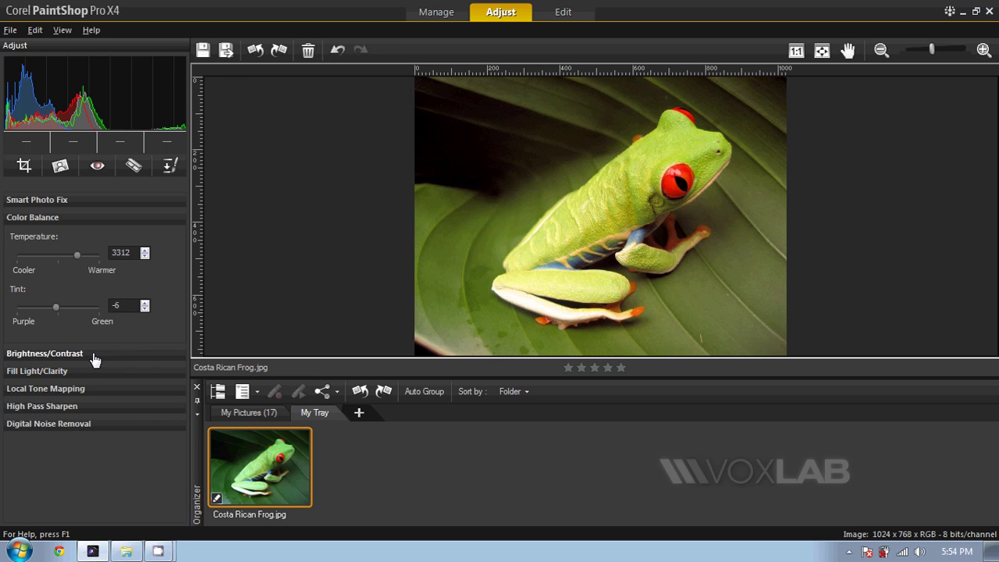
Step: In Fill Light/Clarity, set Fill Light to 21 and Clarity to 93
{"action": "left_click", "coordinate": [76, 371]}
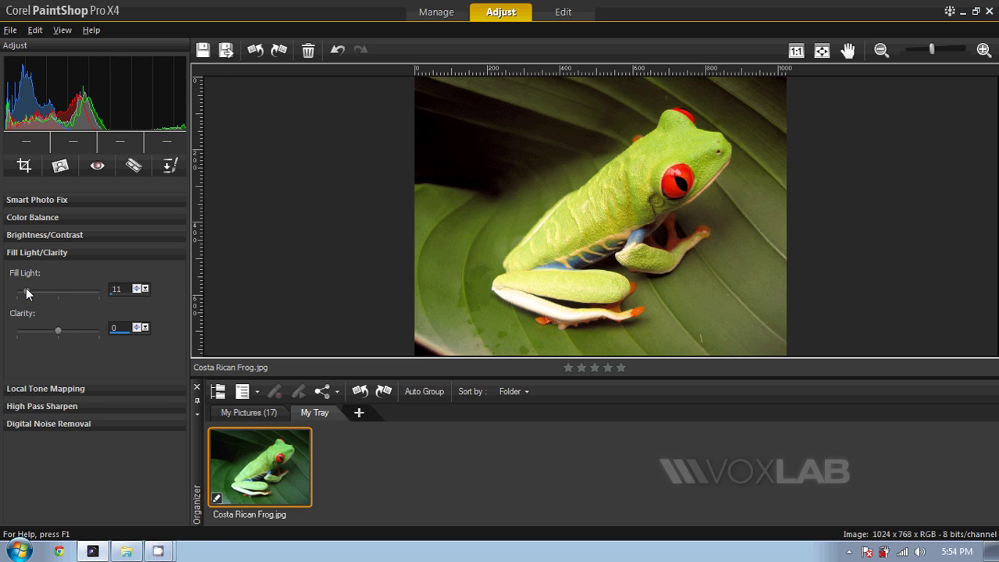
{"action": "left_click_drag", "start_coordinate": [26, 292], "coordinate": [31, 291]}
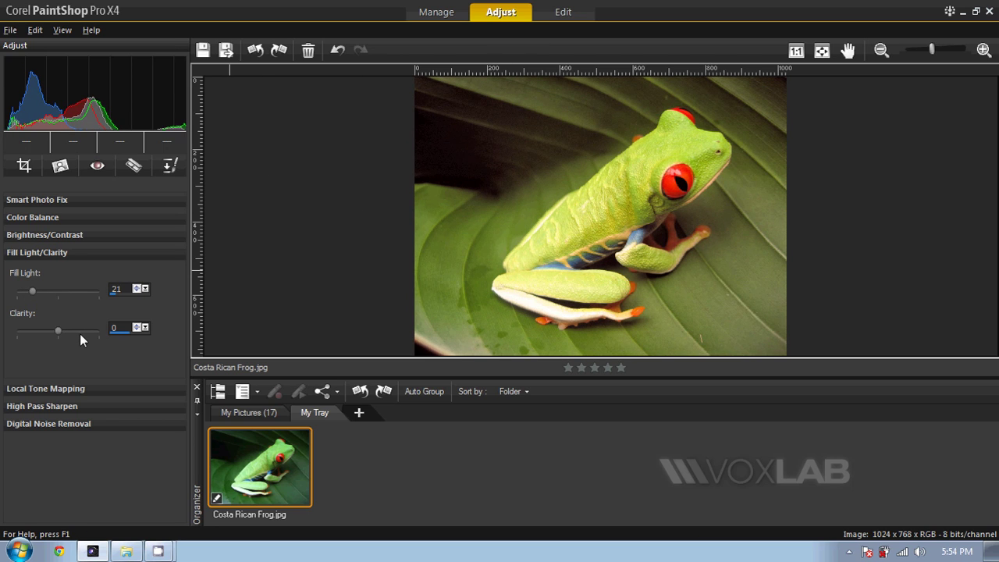
{"action": "left_click_drag", "start_coordinate": [58, 328], "coordinate": [86, 331]}
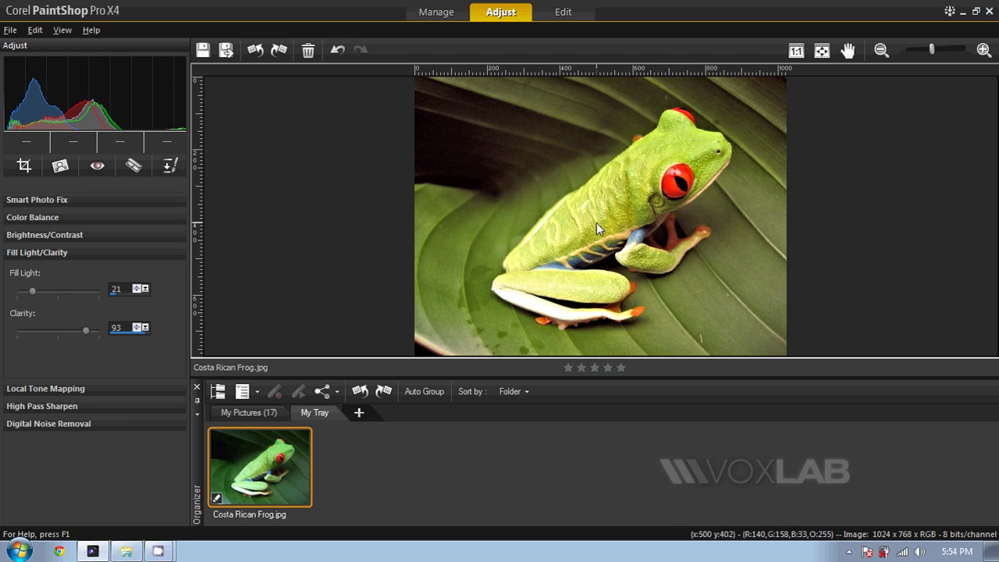
Step: Set Local Tone Mapping Strength to 20.0, keeping Block Size at 8
{"action": "left_click", "coordinate": [89, 389]}
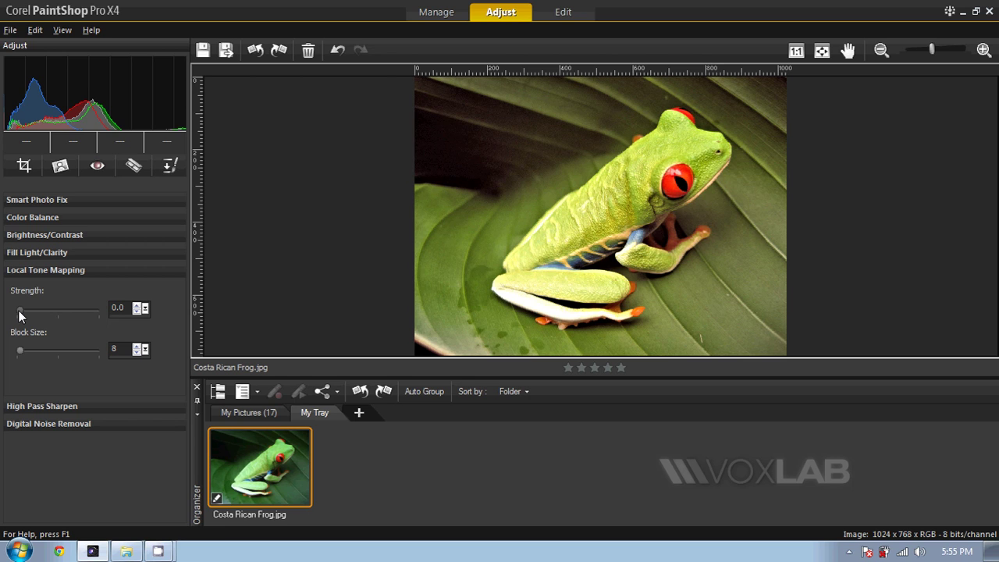
{"action": "mouse_move", "coordinate": [20, 313]}
{"action": "left_mouse_down"}
{"action": "mouse_move", "coordinate": [80, 310]}
{"action": "mouse_move", "coordinate": [25, 313]}
{"action": "mouse_move", "coordinate": [34, 313]}
{"action": "left_mouse_up"}
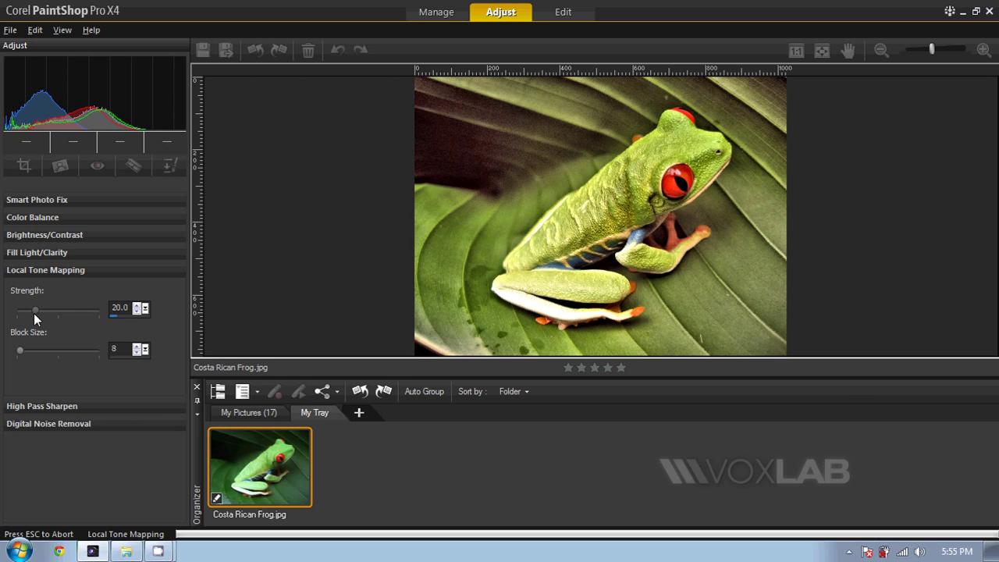
{"action": "left_click_drag", "start_coordinate": [22, 350], "coordinate": [21, 350]}
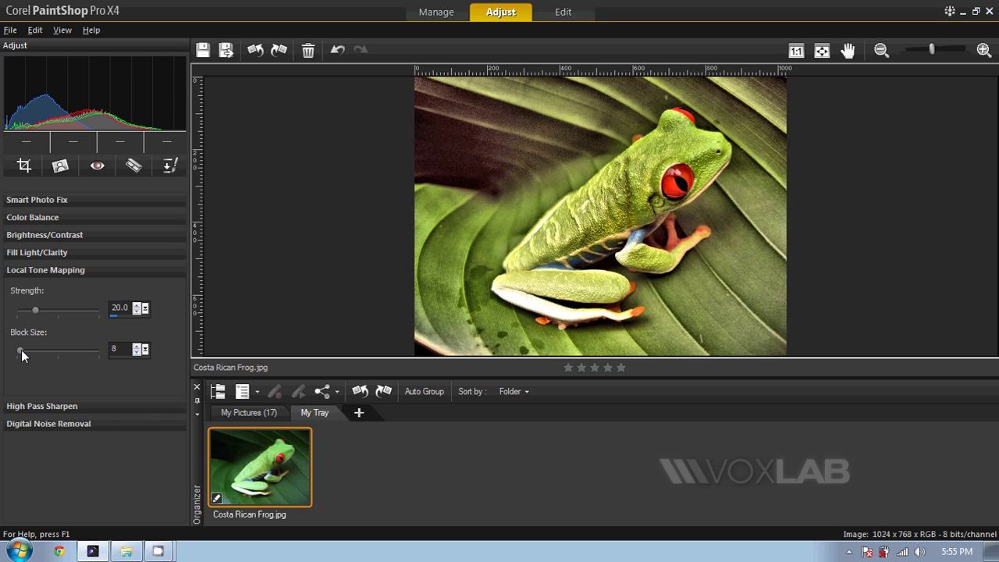
Step: Reopen Fill Light/Clarity and nudge Fill Light, leaving both Fill Light and Clarity at 0
{"action": "left_click", "coordinate": [55, 255]}
{"action": "mouse_move", "coordinate": [33, 288]}
{"action": "left_mouse_down"}
{"action": "mouse_move", "coordinate": [19, 290]}
{"action": "mouse_move", "coordinate": [54, 291]}
{"action": "mouse_move", "coordinate": [21, 288]}
{"action": "left_mouse_up"}
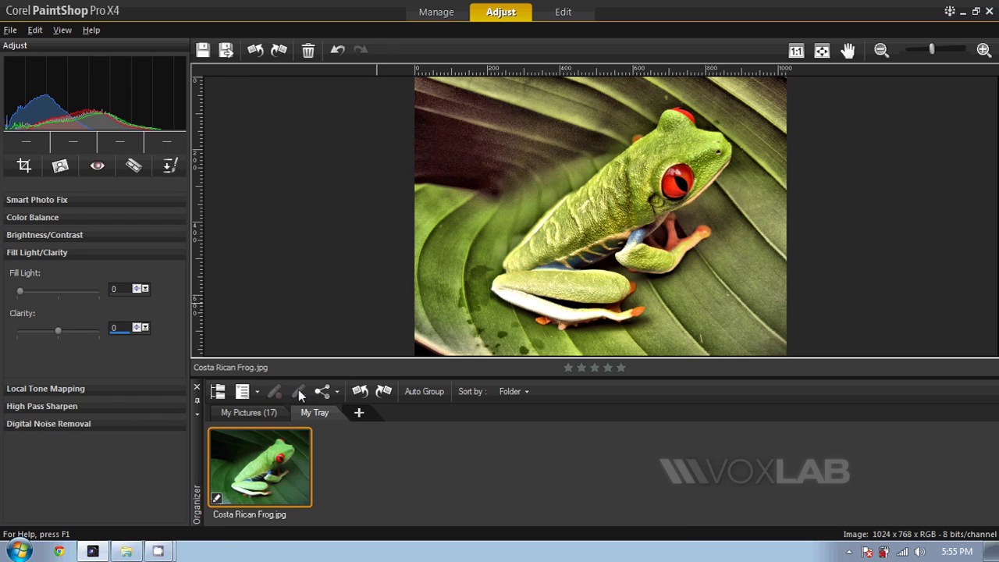
Step: Apply High Pass Sharpen with Radius 72.00, Strength 94, Hard Light blend mode
{"action": "left_click", "coordinate": [92, 408]}
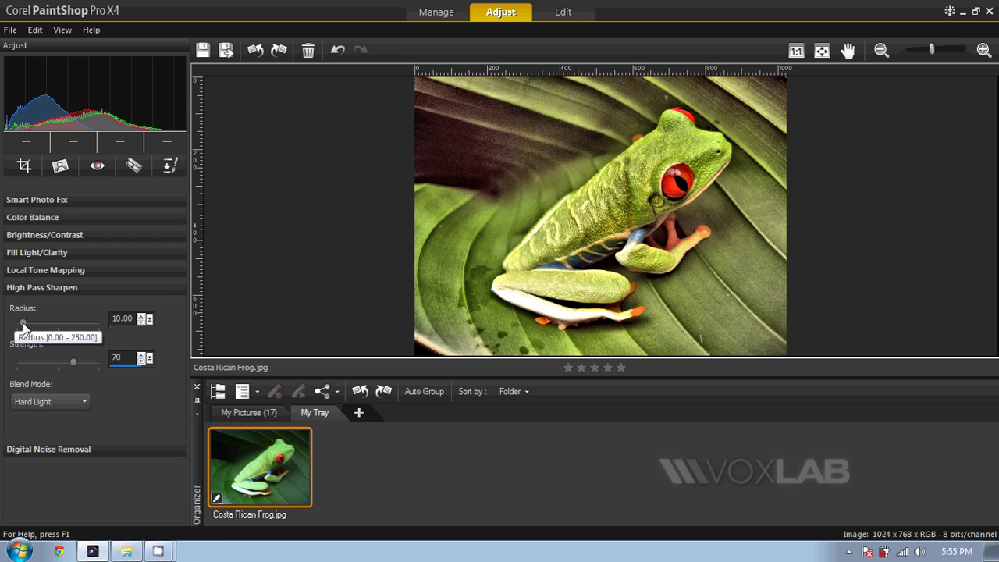
{"action": "left_click_drag", "start_coordinate": [22, 322], "coordinate": [41, 323]}
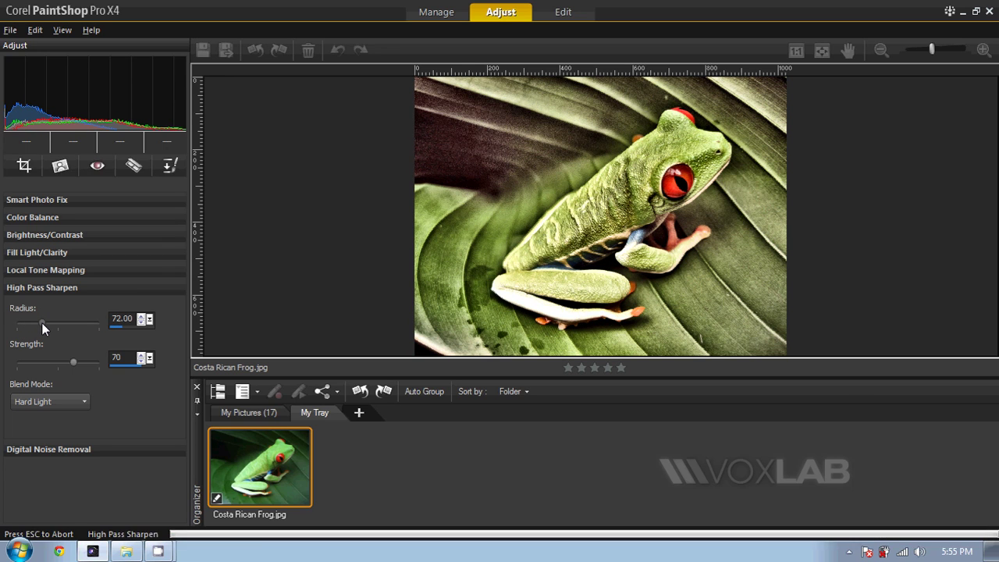
{"action": "left_click_drag", "start_coordinate": [76, 360], "coordinate": [92, 360]}
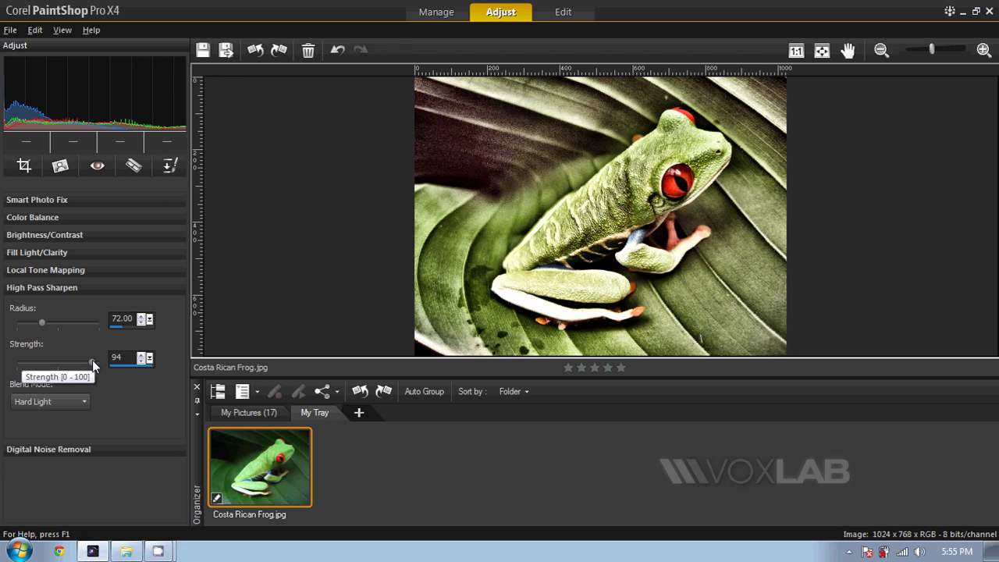
Step: Raise Color Balance Temperature to 4716 and expand the Smart Photo Fix settings
{"action": "left_click", "coordinate": [61, 222]}
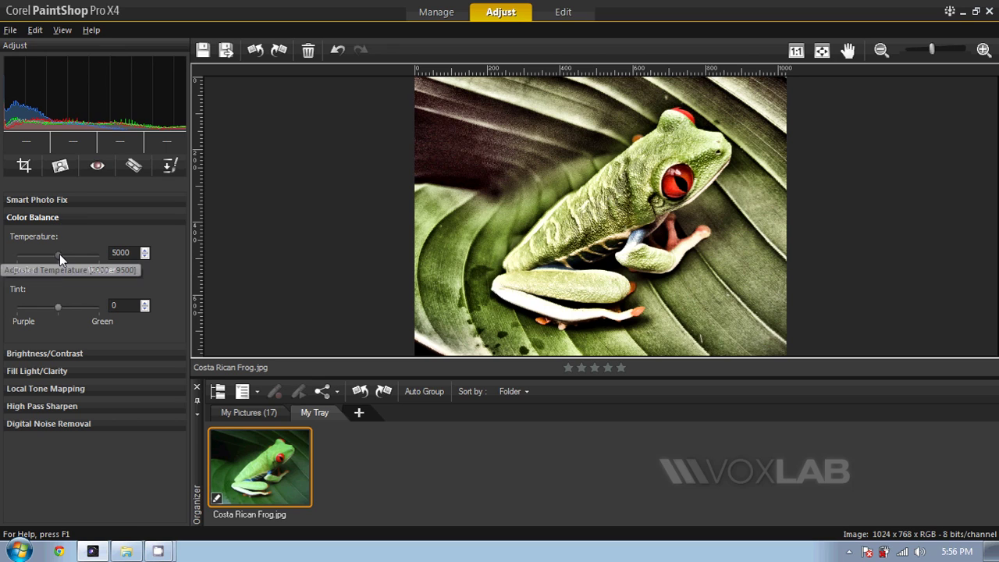
{"action": "left_click_drag", "start_coordinate": [59, 253], "coordinate": [64, 253]}
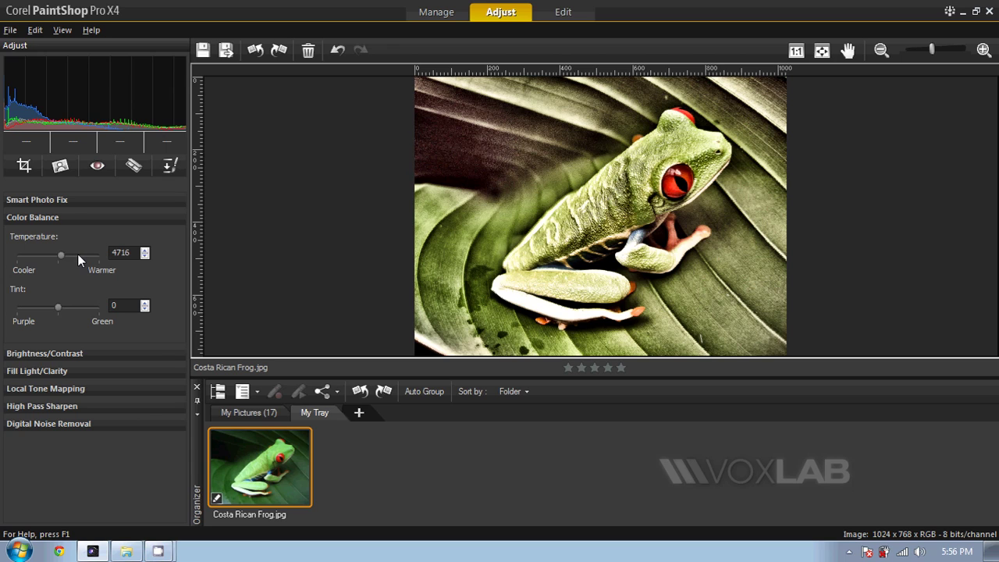
{"action": "left_click", "coordinate": [61, 204]}
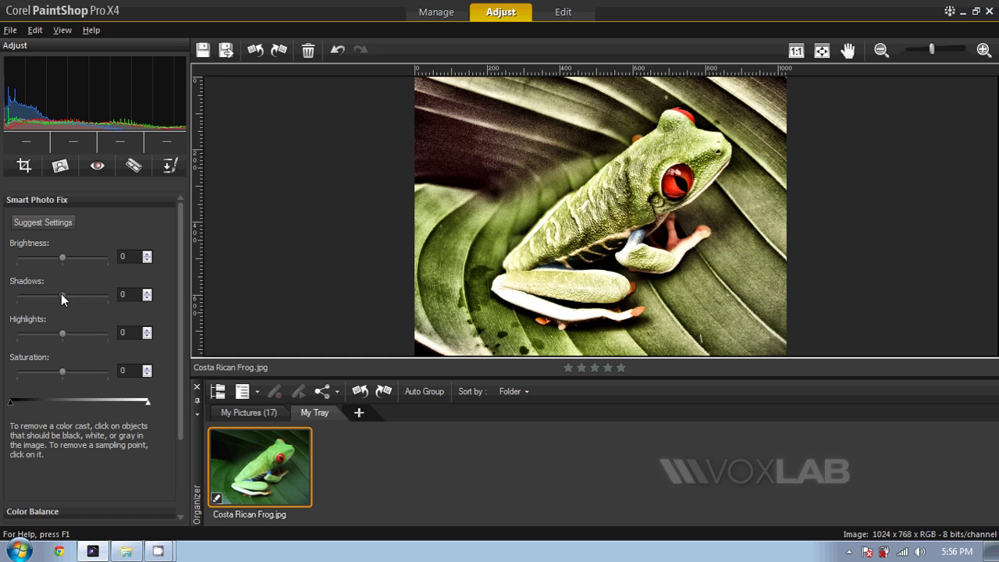
Step: In Smart Photo Fix, drop Shadows to -59 and raise Saturation to 34
{"action": "left_click_drag", "start_coordinate": [61, 294], "coordinate": [36, 298]}
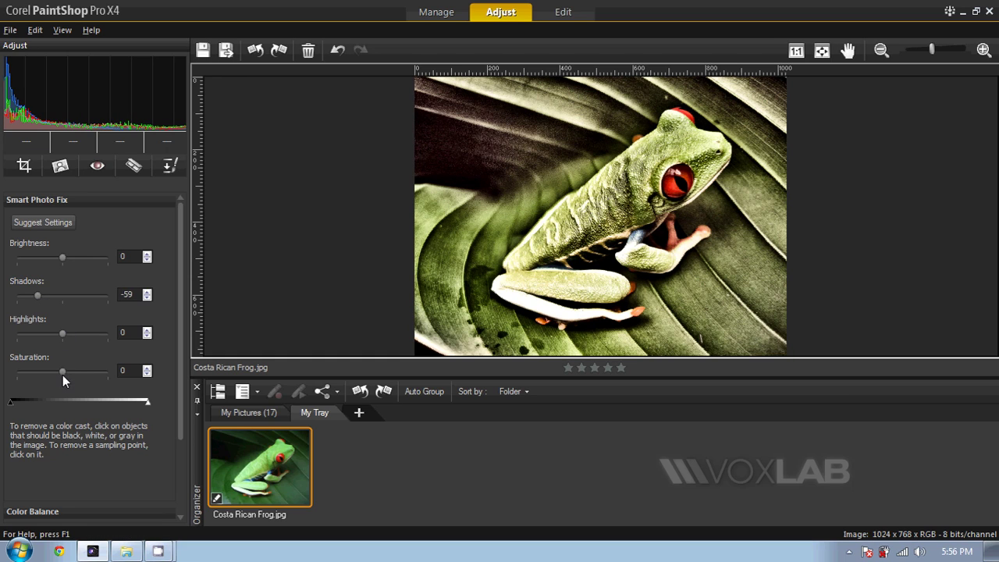
{"action": "left_click_drag", "start_coordinate": [62, 370], "coordinate": [77, 370]}
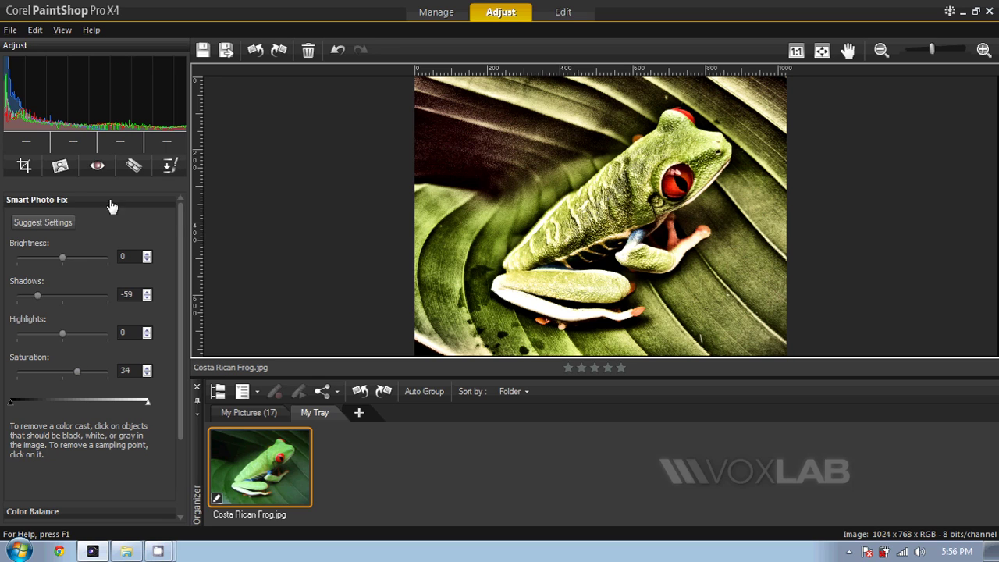
Step: Review each Adjust panel section, then choose Edit > Revert to bring up the lose-changes prompt
{"action": "left_click_drag", "start_coordinate": [181, 213], "coordinate": [188, 390]}
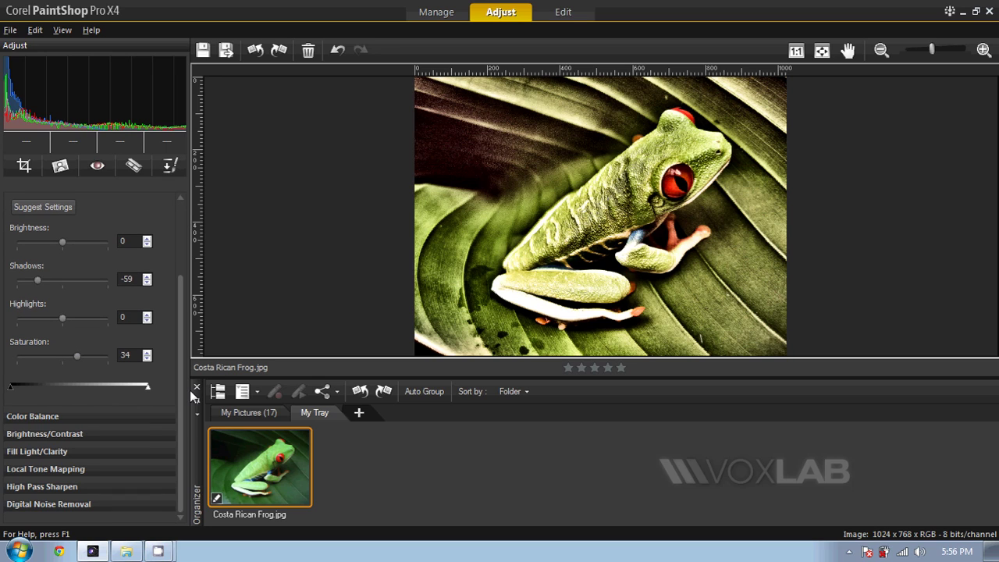
{"action": "left_click", "coordinate": [35, 418]}
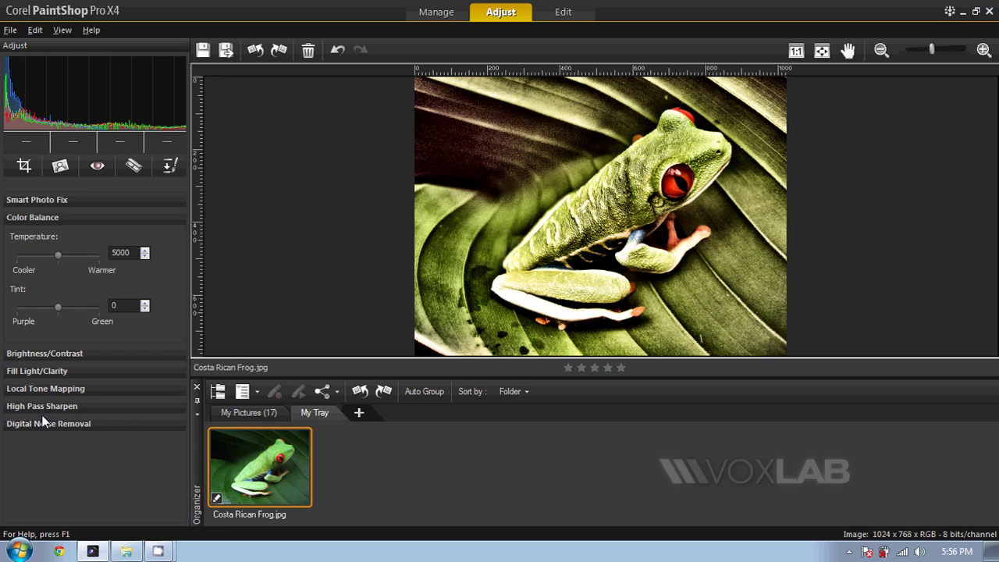
{"action": "left_click", "coordinate": [55, 354]}
{"action": "left_click", "coordinate": [59, 373]}
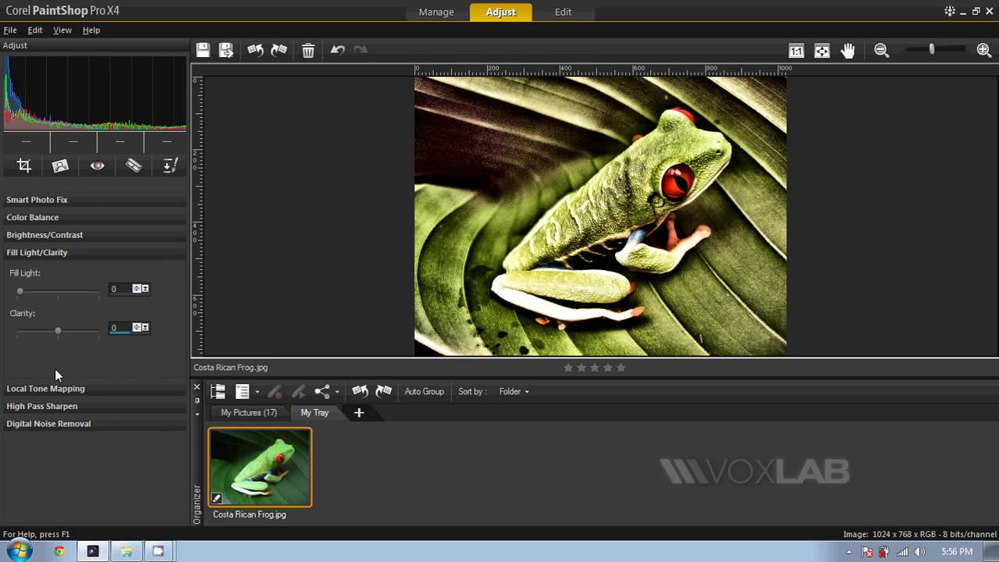
{"action": "left_click", "coordinate": [69, 388]}
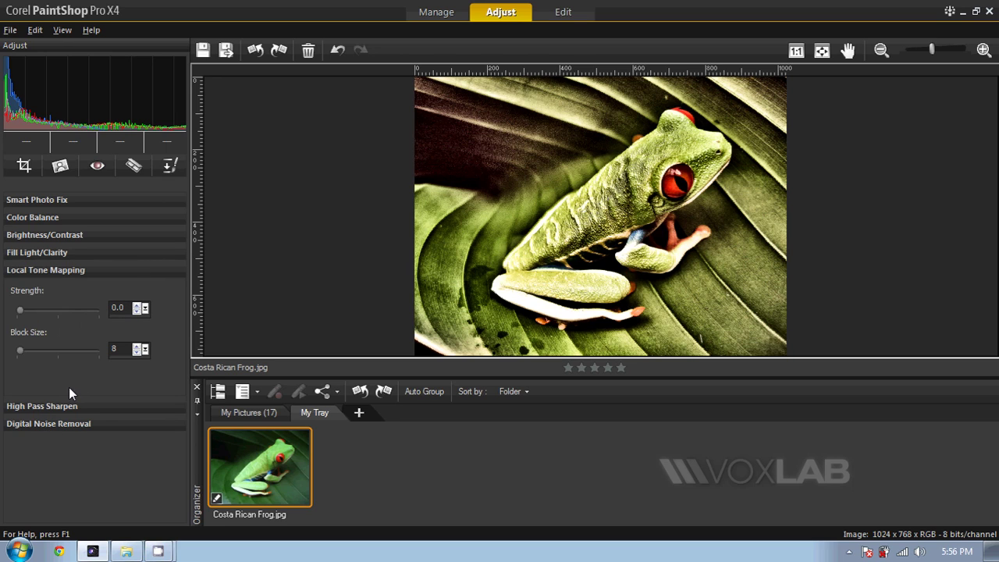
{"action": "left_click", "coordinate": [68, 406]}
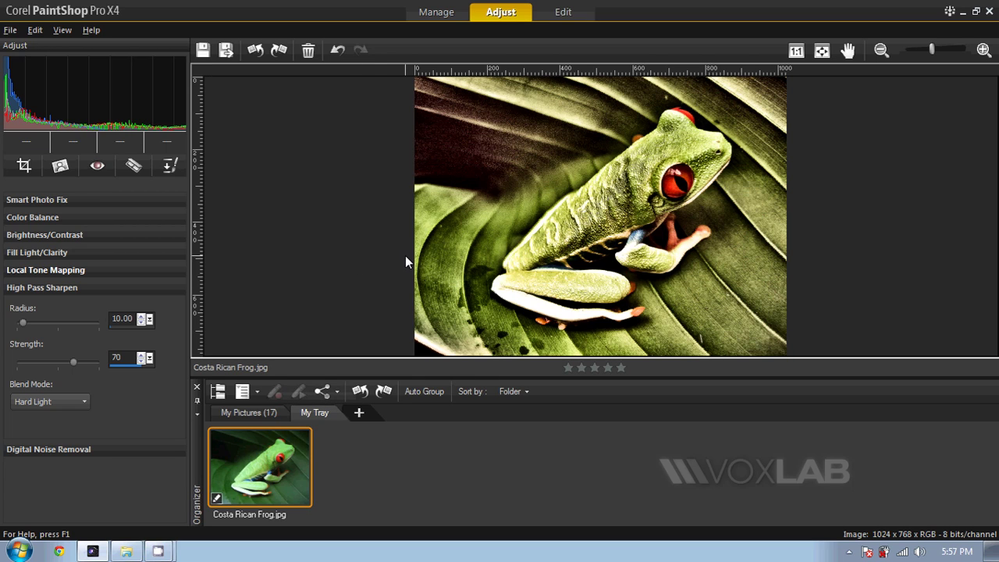
{"action": "left_click", "coordinate": [34, 29]}
{"action": "left_click", "coordinate": [63, 100]}
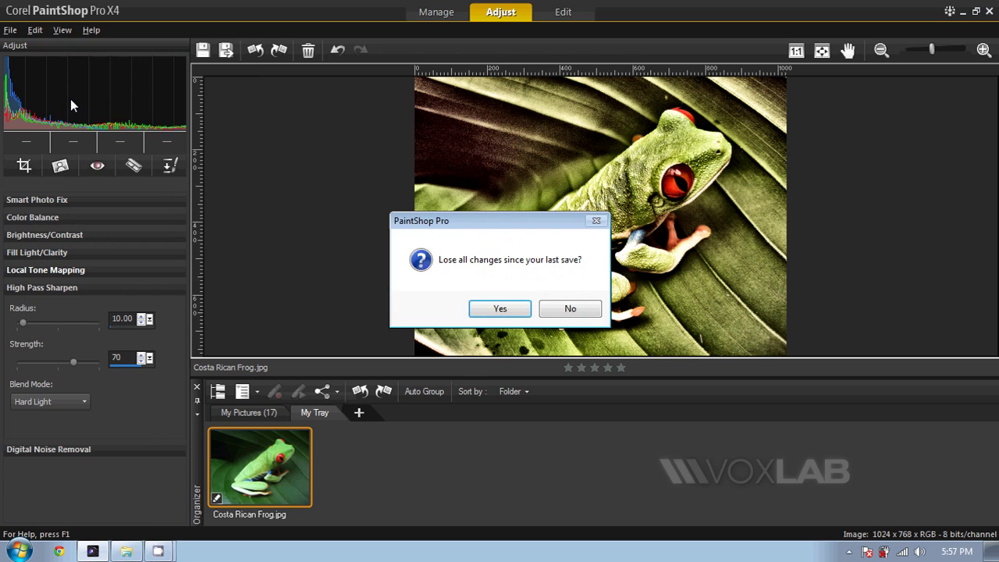